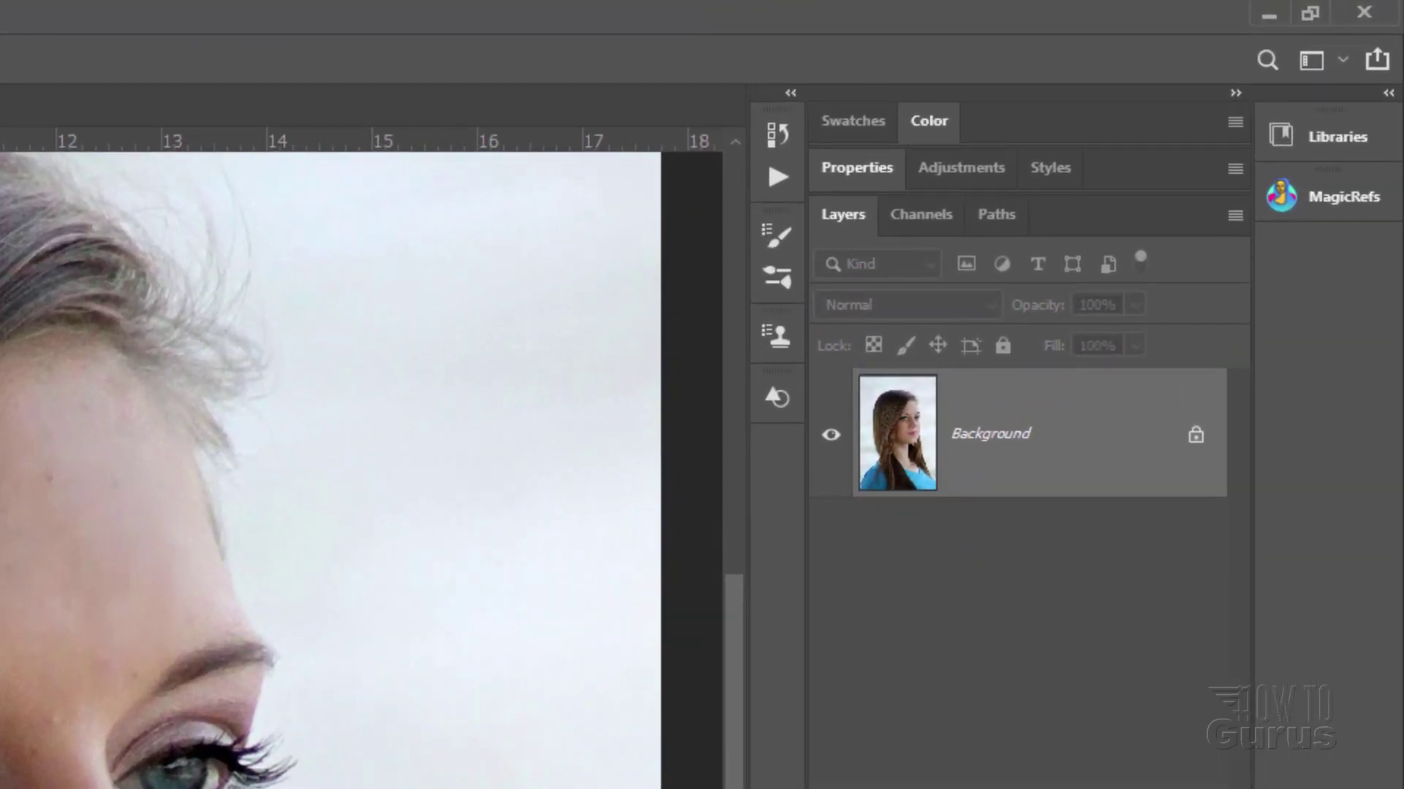
- Duplicate the Background layer into a new 'Background copy' layer
right_click(1002, 431)
left_click(1025, 488)
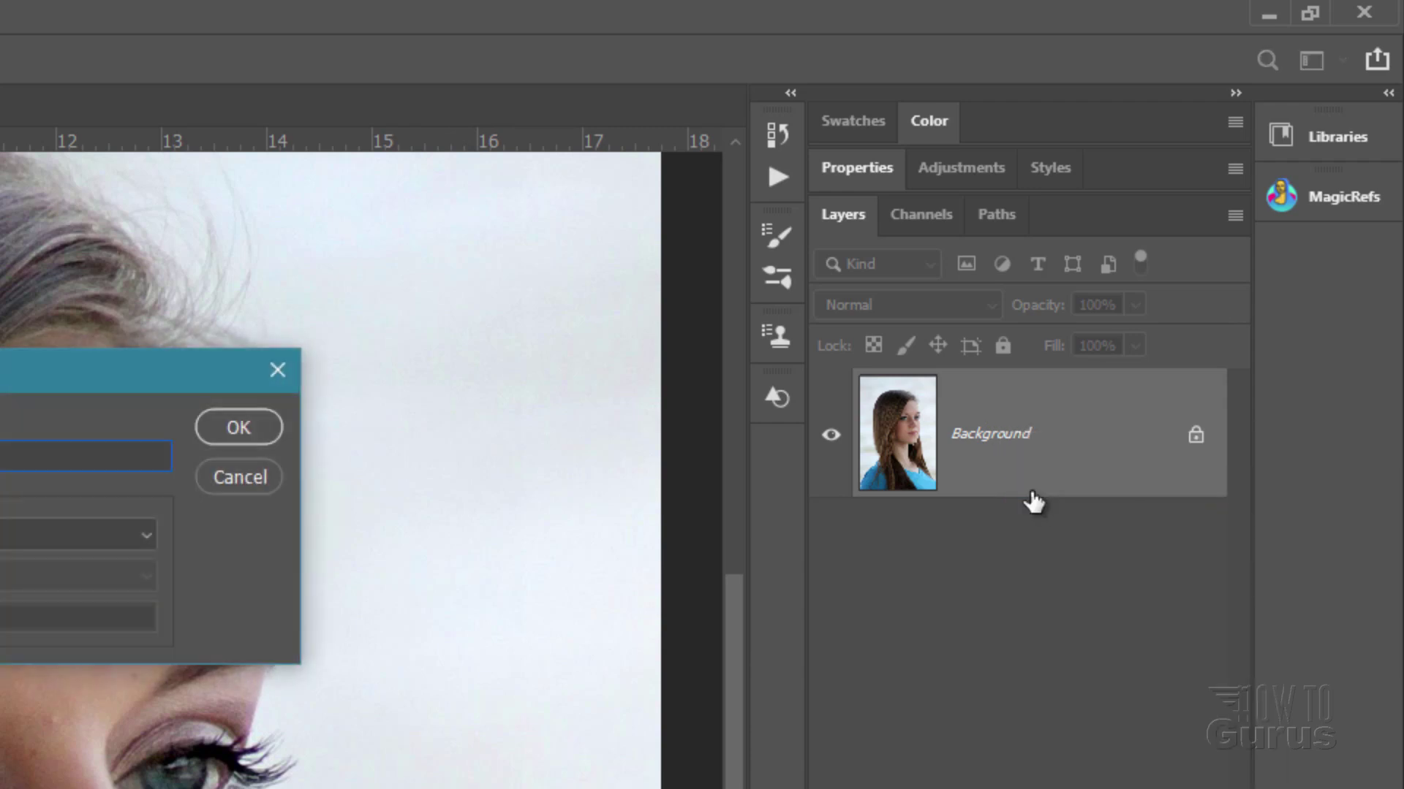
left_click(234, 432)
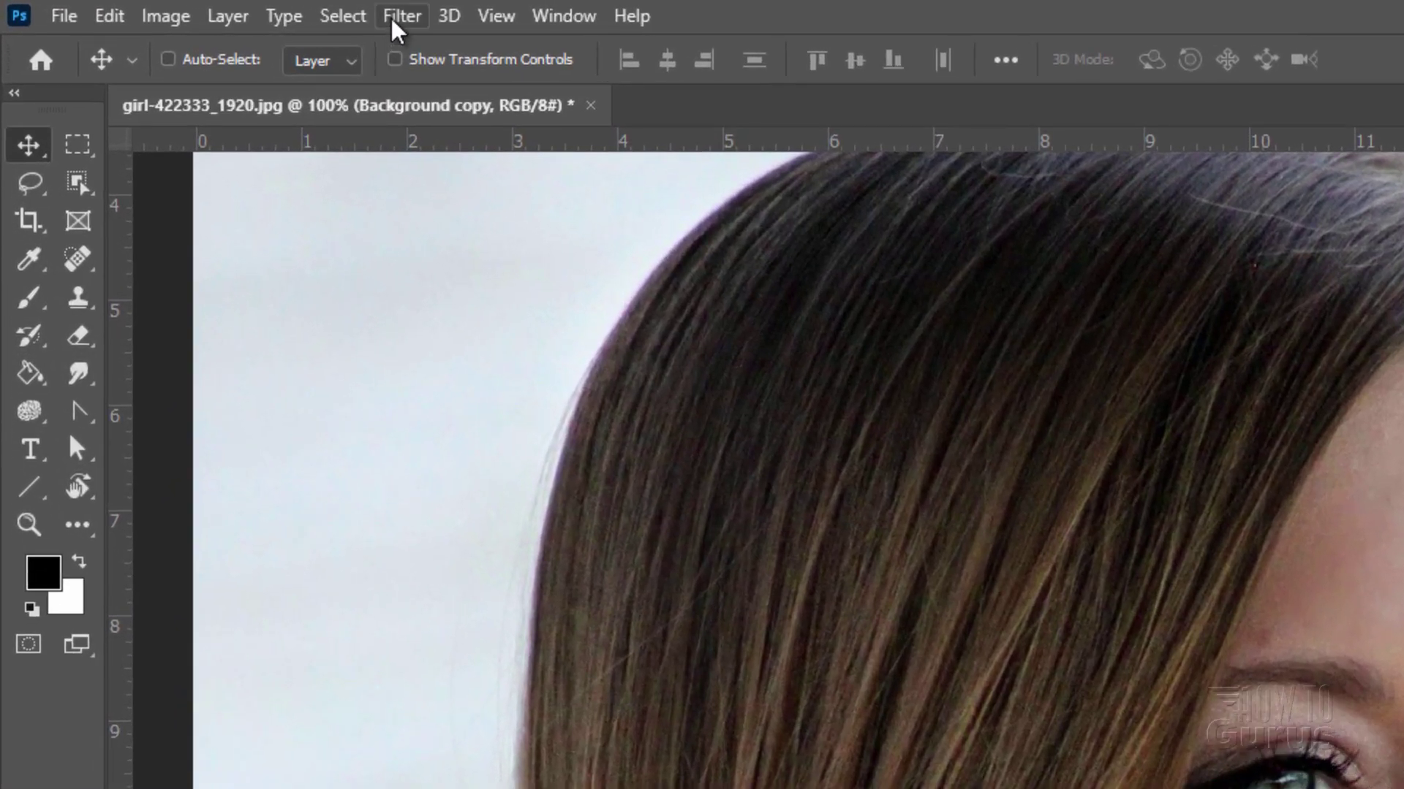
- Launch Retouch4me Heal from the Filter menu to preview the portrait at sensitivity 100
left_click(395, 30)
mouse_move(523, 647)
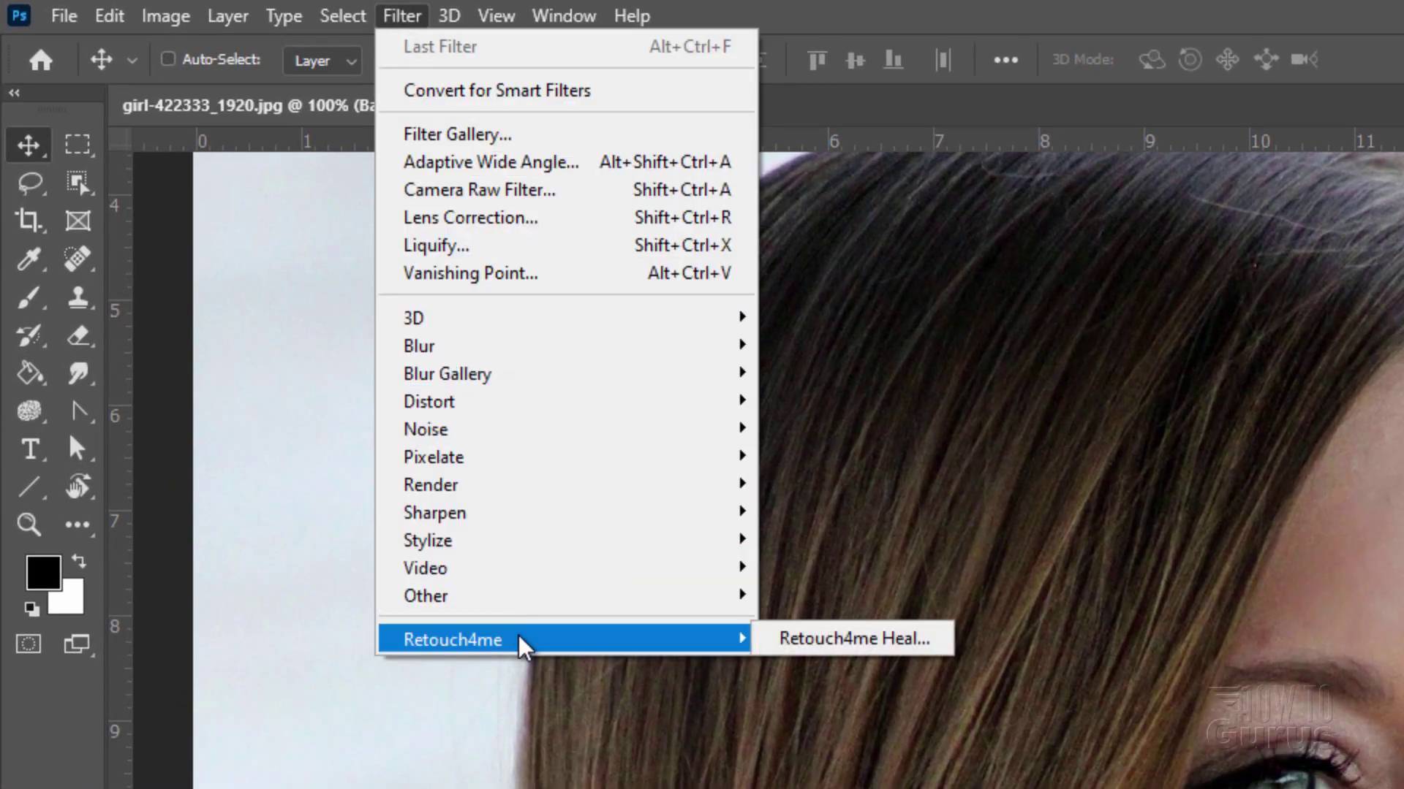
left_click(837, 640)
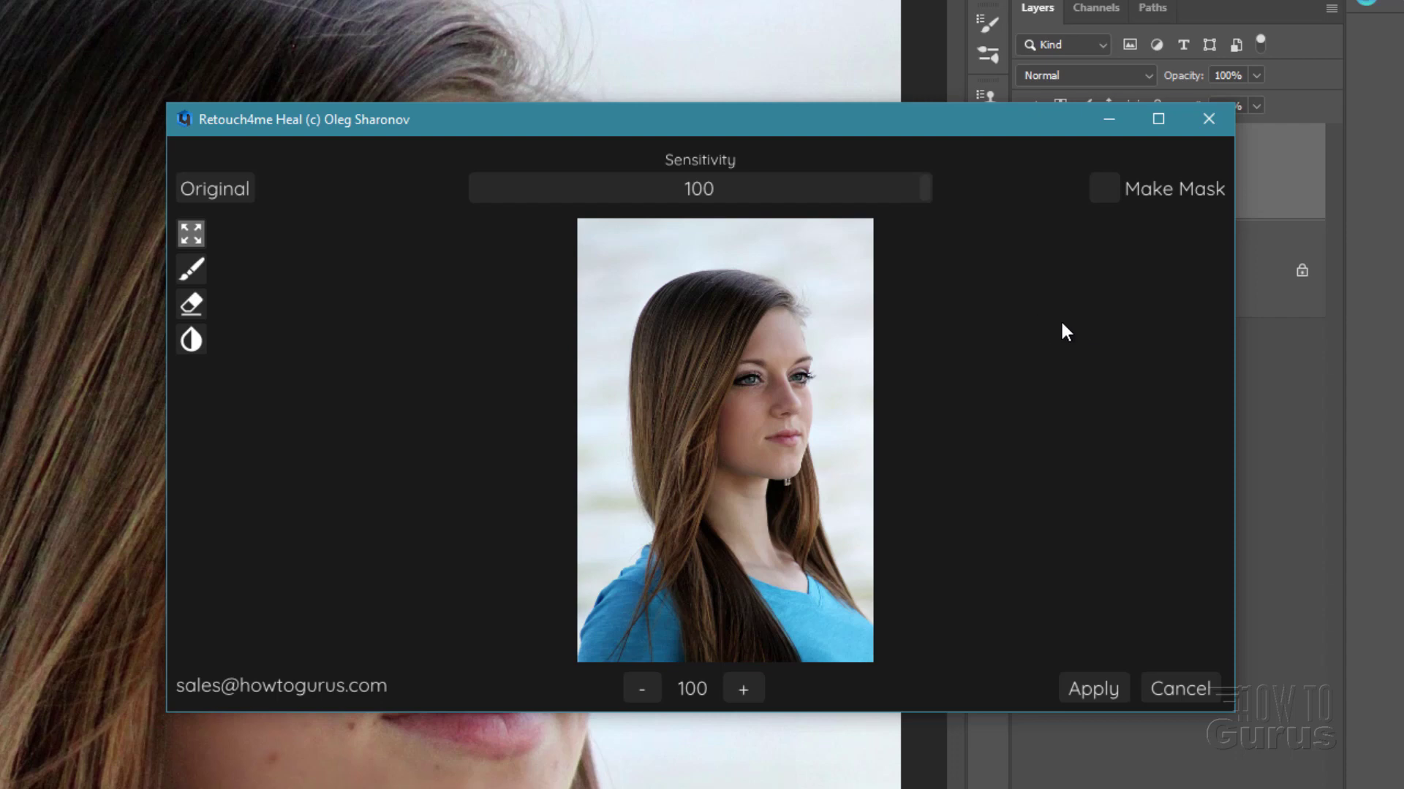
- Apply the healing, then toggle the copy's visibility to compare it with the original
left_click(1094, 691)
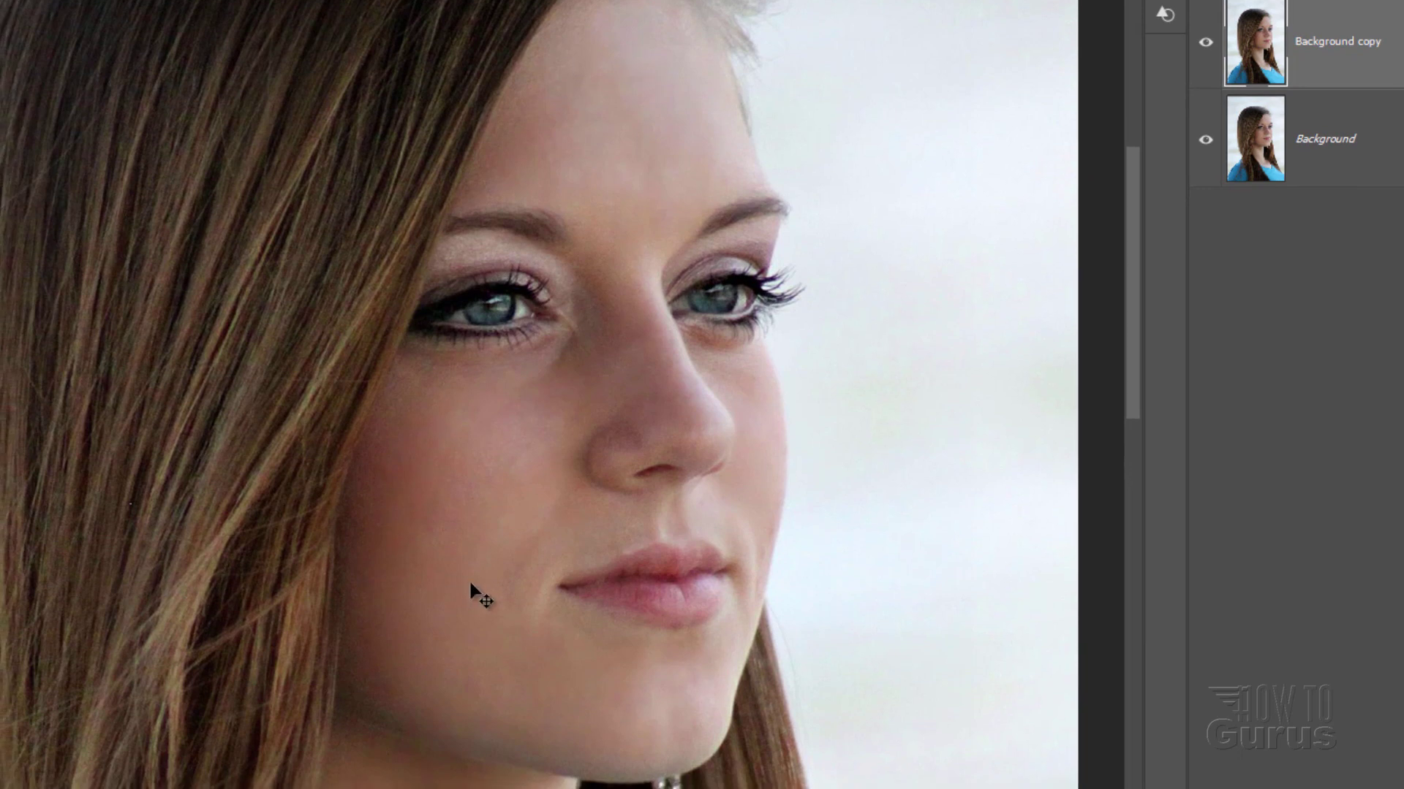
left_click(1206, 43)
left_click(1205, 44)
left_click(1204, 44)
left_click(1205, 44)
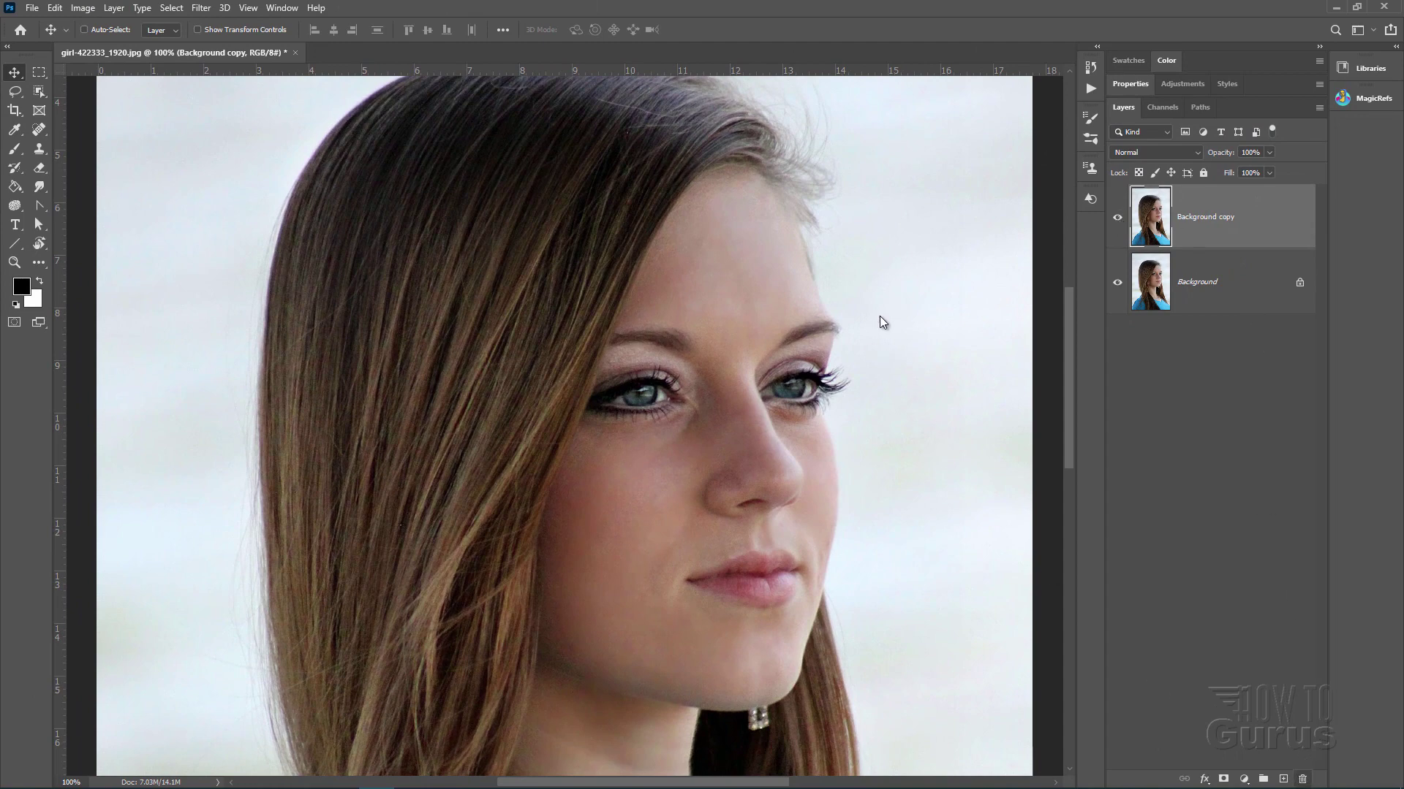
- Delete the healed Background copy and duplicate the Background layer again
key("Delete")
left_click(634, 297)
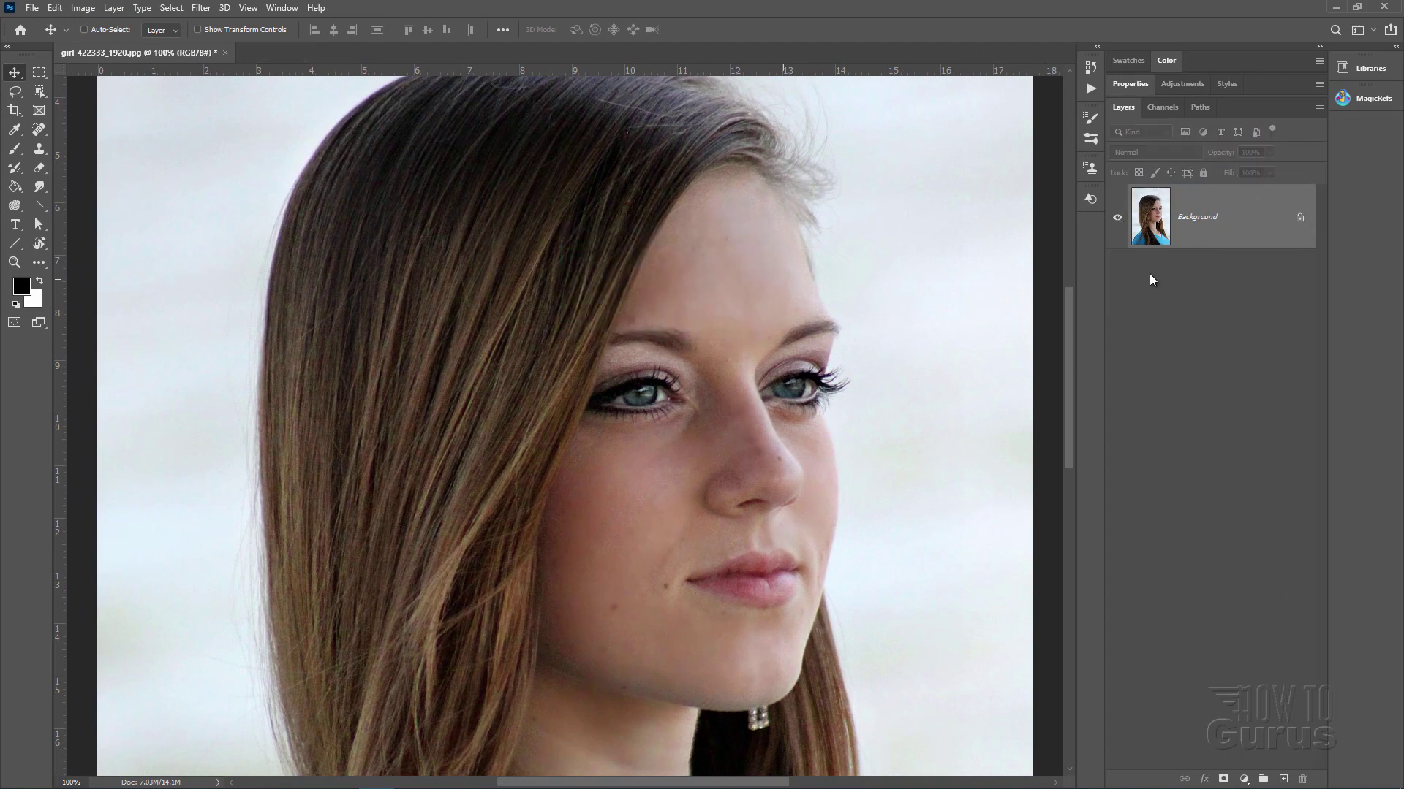
right_click(1199, 214)
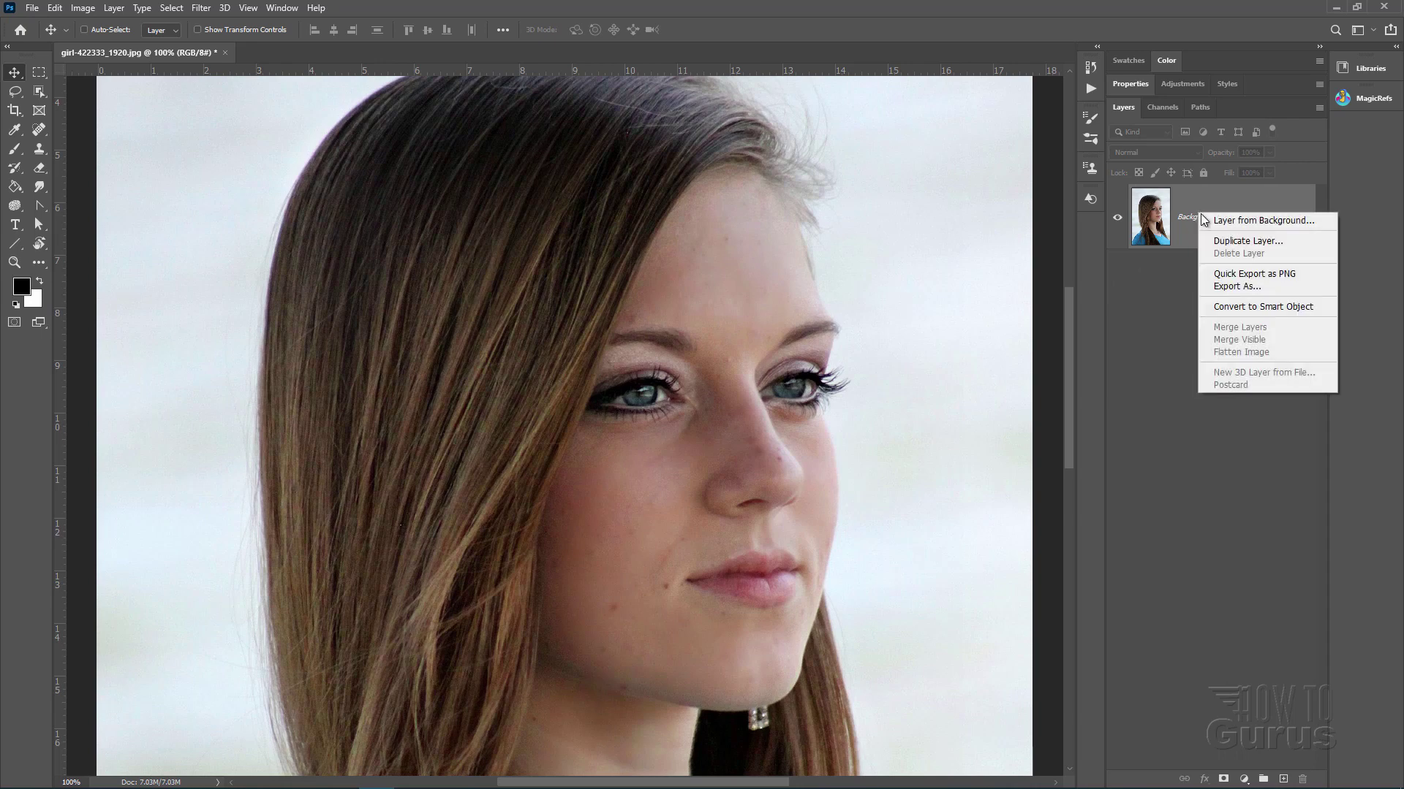
left_click(1217, 241)
left_click(804, 215)
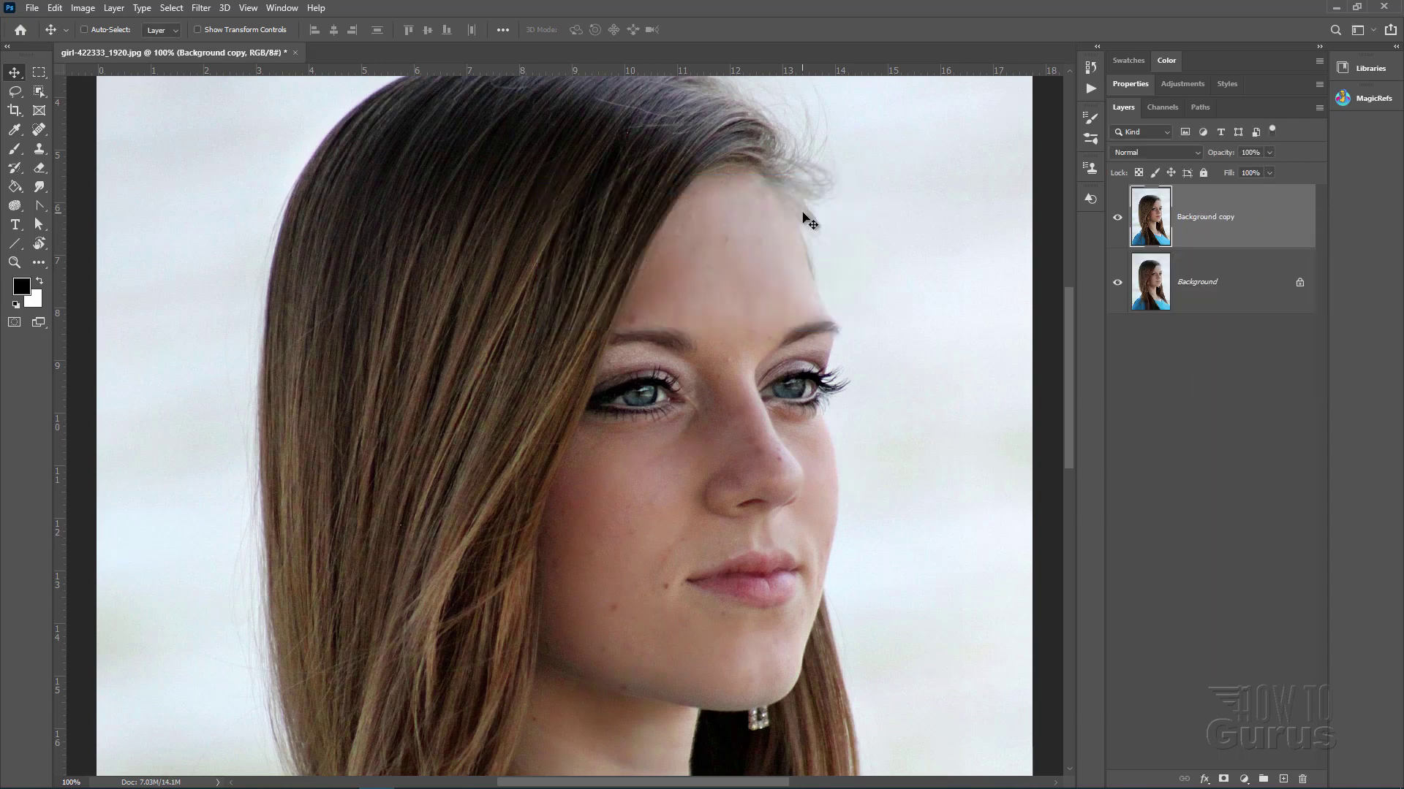
- Relaunch Retouch4me Heal and move its window left to uncover the layers
left_click(199, 8)
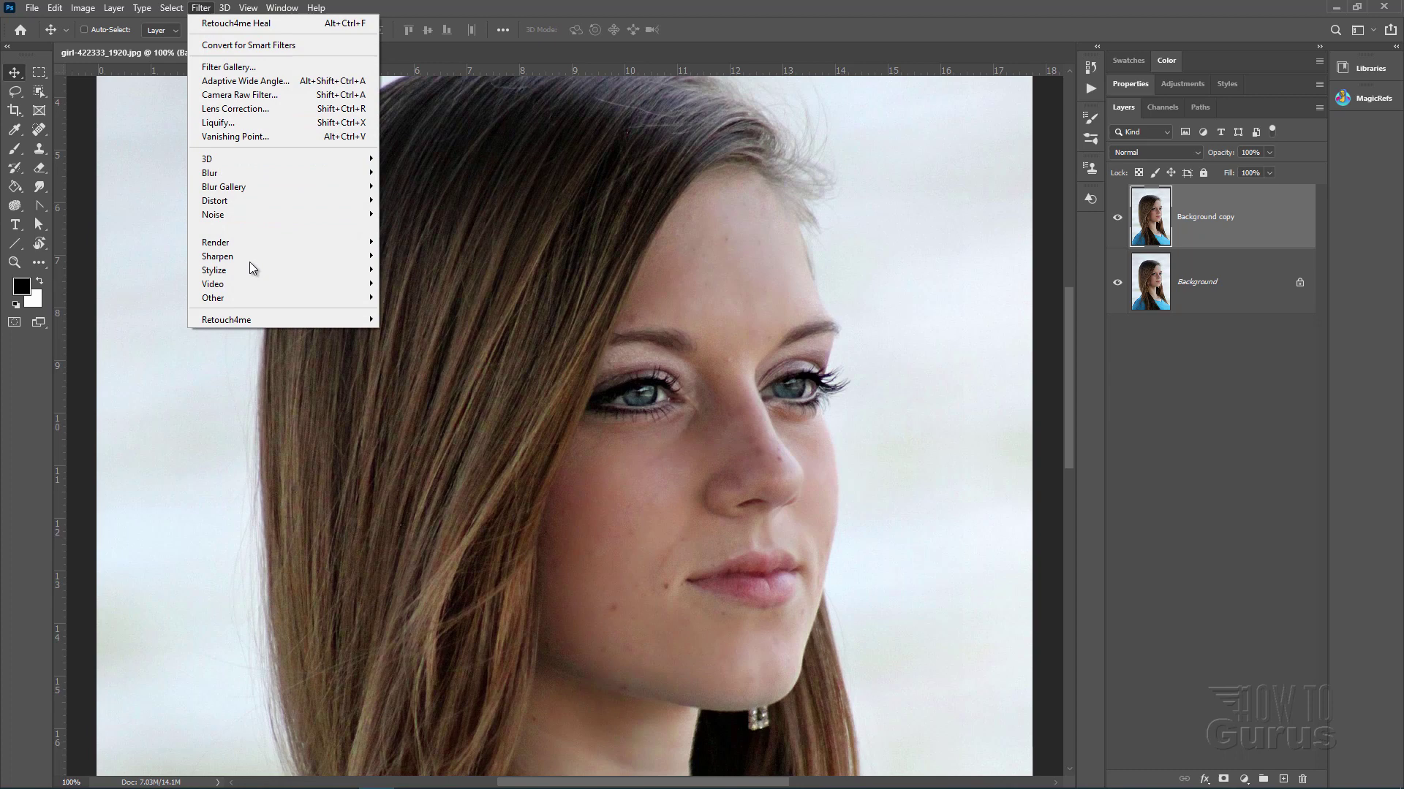
mouse_move(268, 318)
left_click(410, 322)
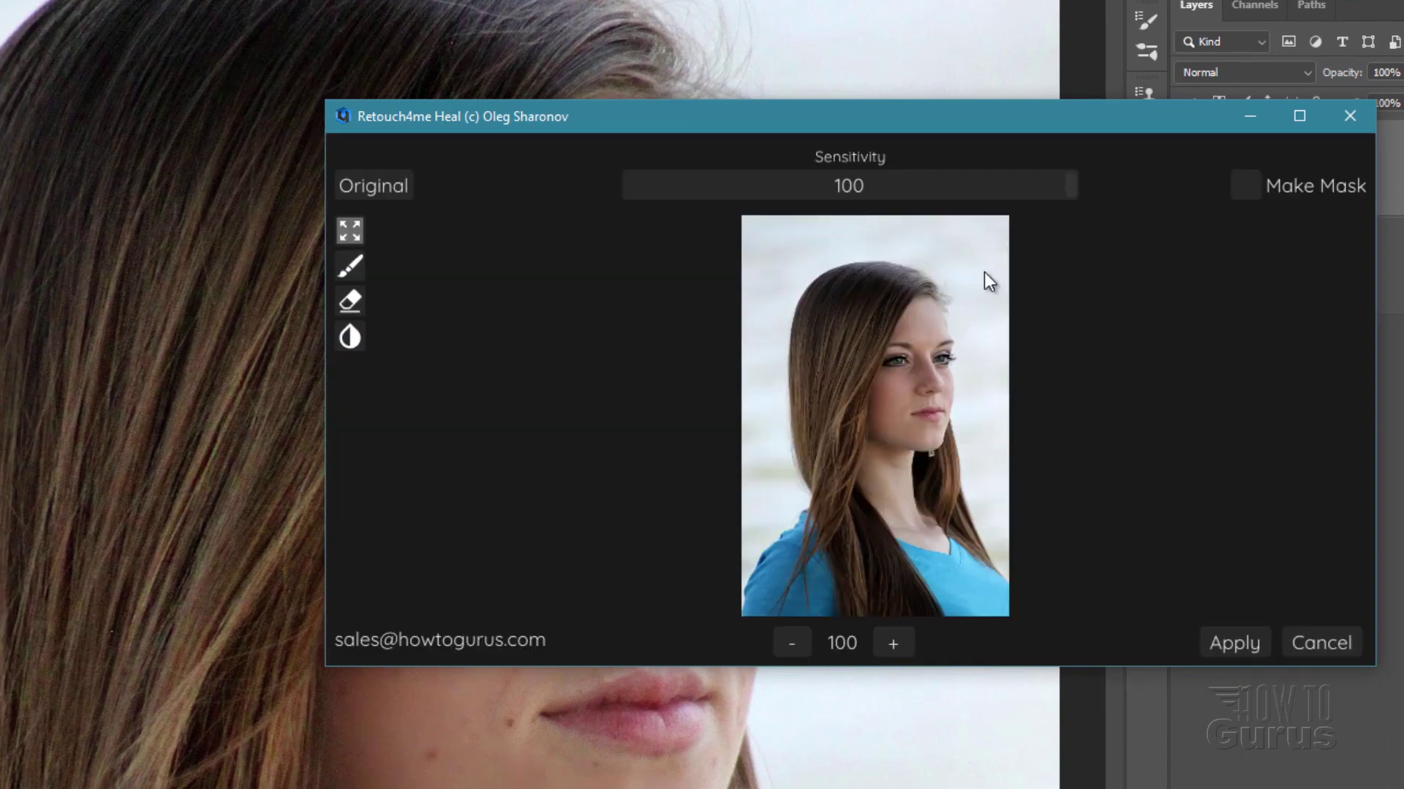
left_click_drag(994, 121, 675, 136)
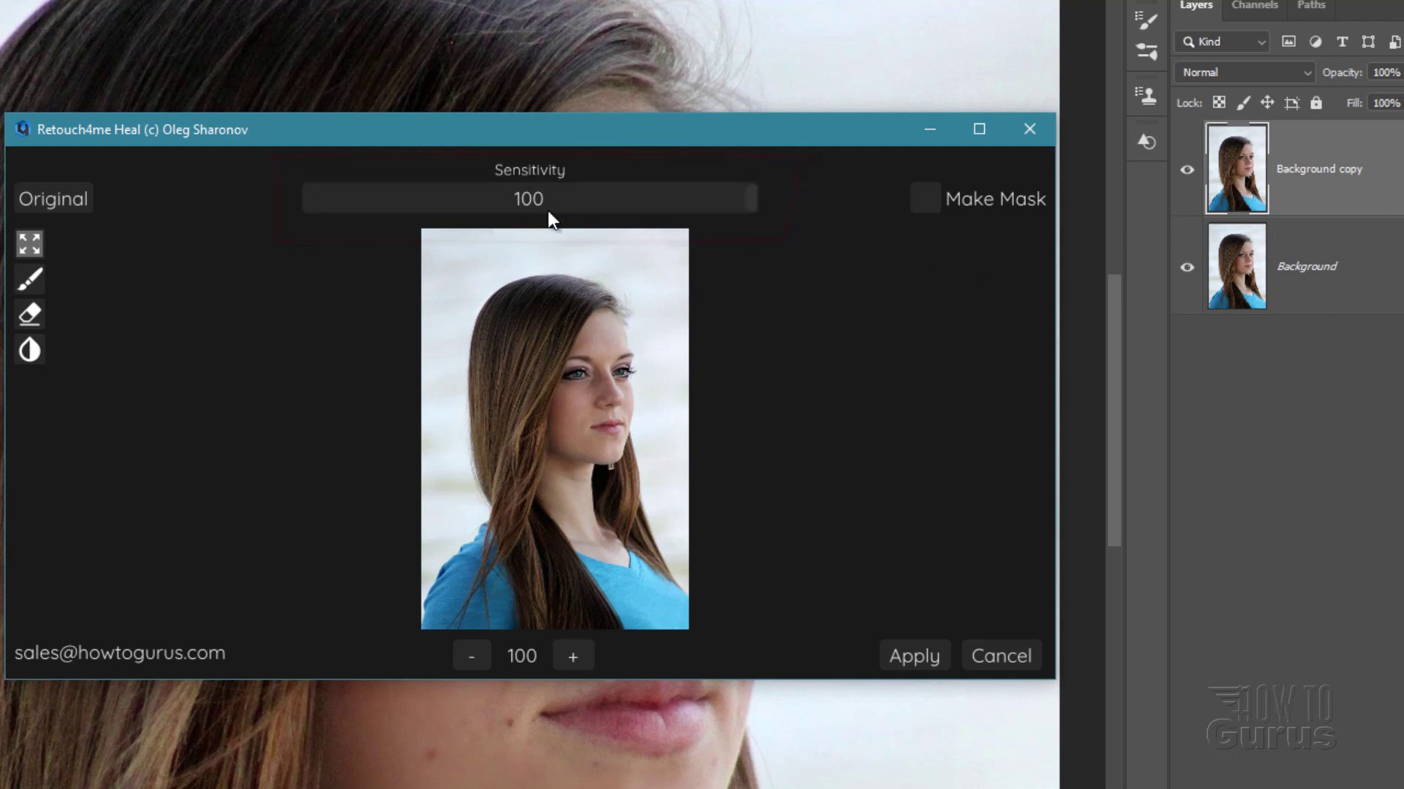
- Zoom the plugin preview to 200 and pan it to the woman's face
left_click(563, 657)
mouse_move(660, 341)
left_mouse_down()
mouse_move(538, 520)
mouse_move(636, 454)
mouse_move(429, 501)
mouse_move(548, 485)
mouse_move(548, 427)
left_mouse_up()
left_click(571, 657)
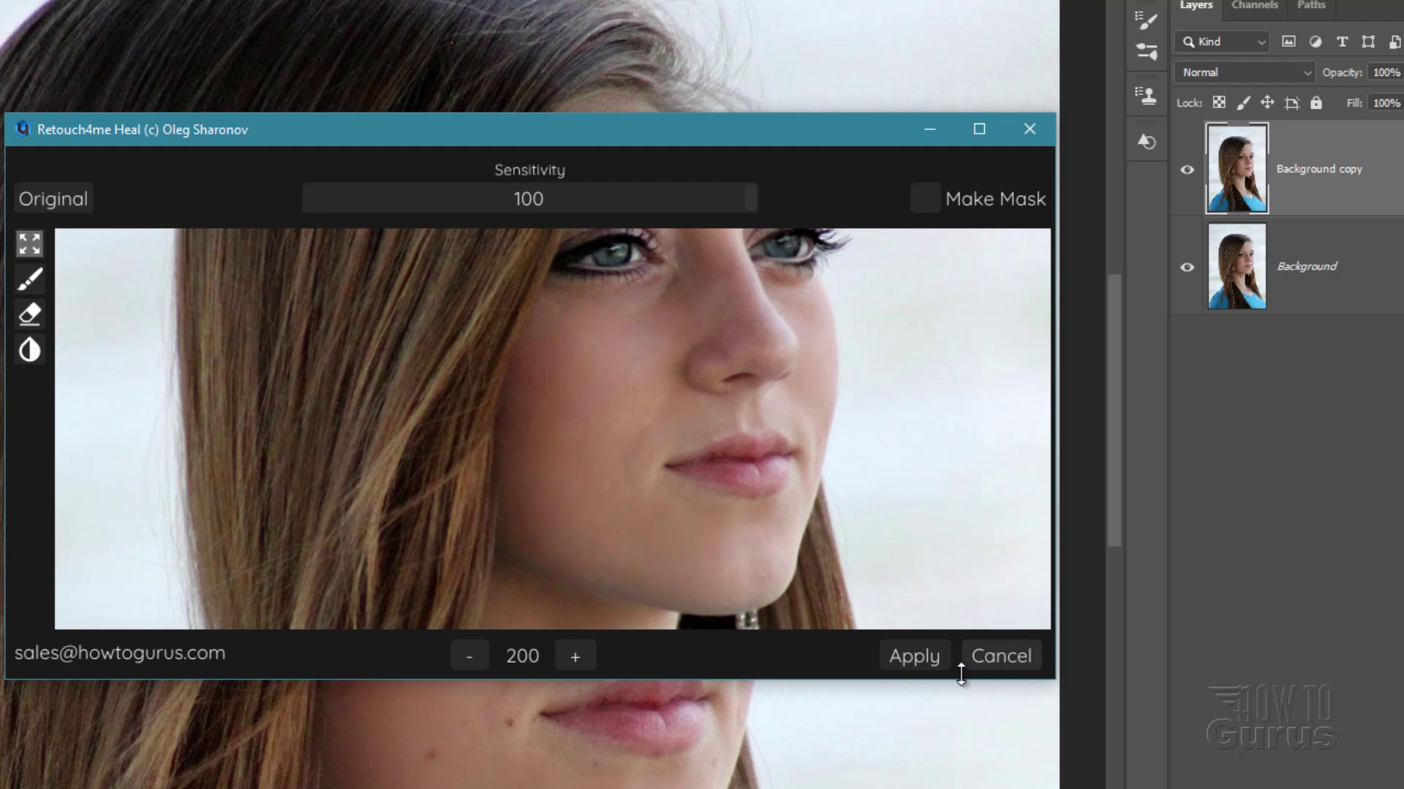
- Apply the Retouch4me healing and make the healed Background copy layer visible
left_click(915, 664)
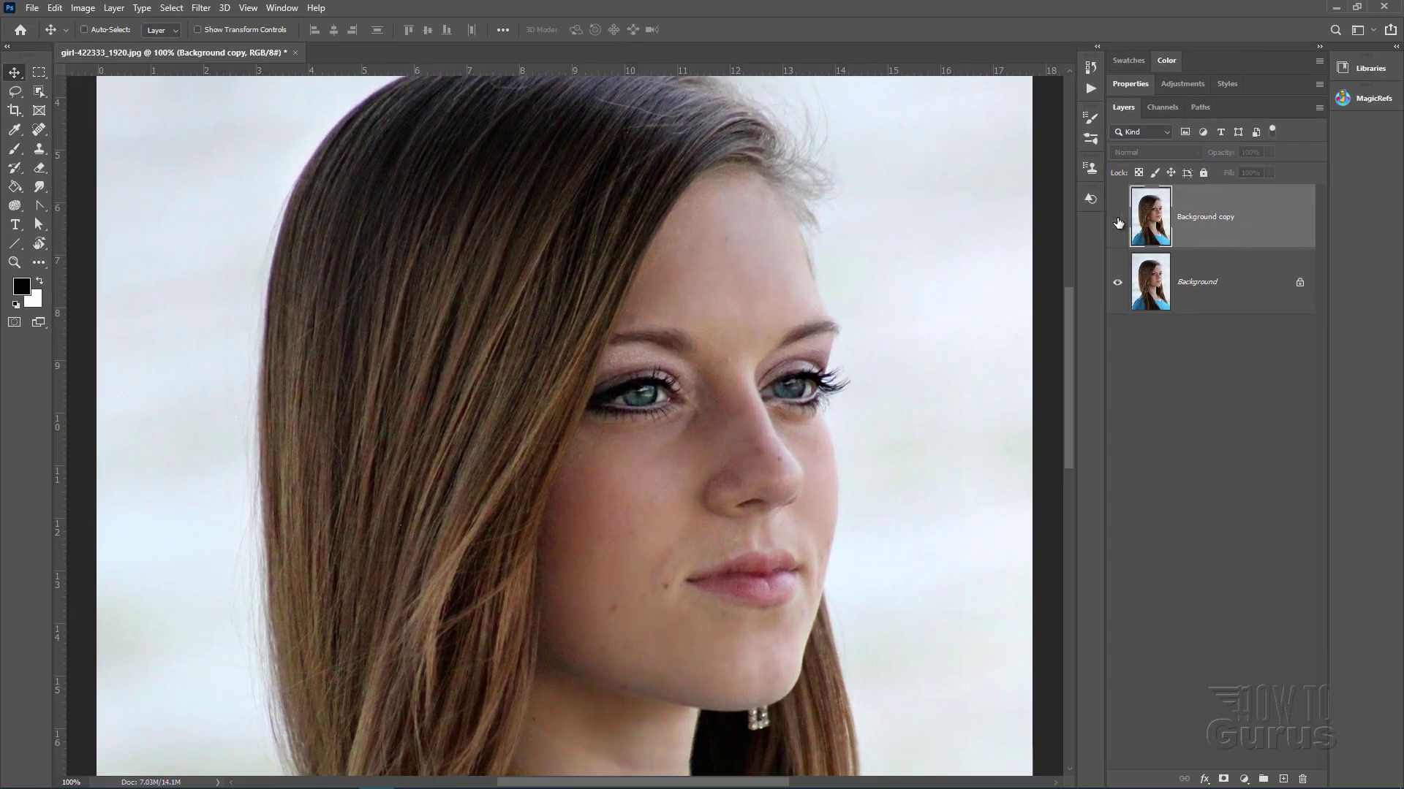
left_click(1117, 219)
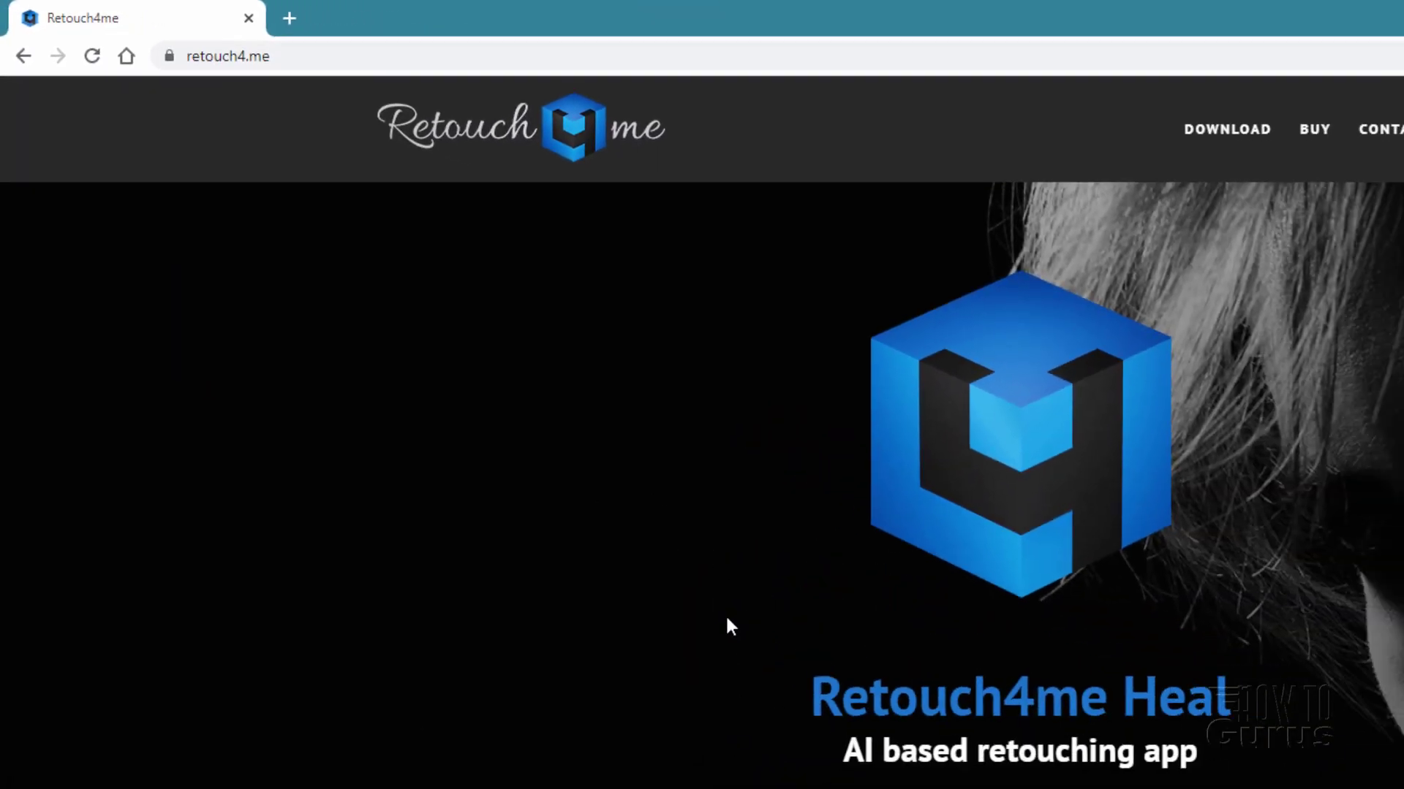
- Scroll through the retouch4.me features, system requirements and downloads, then back up
scroll(405, 374, "down", 9)
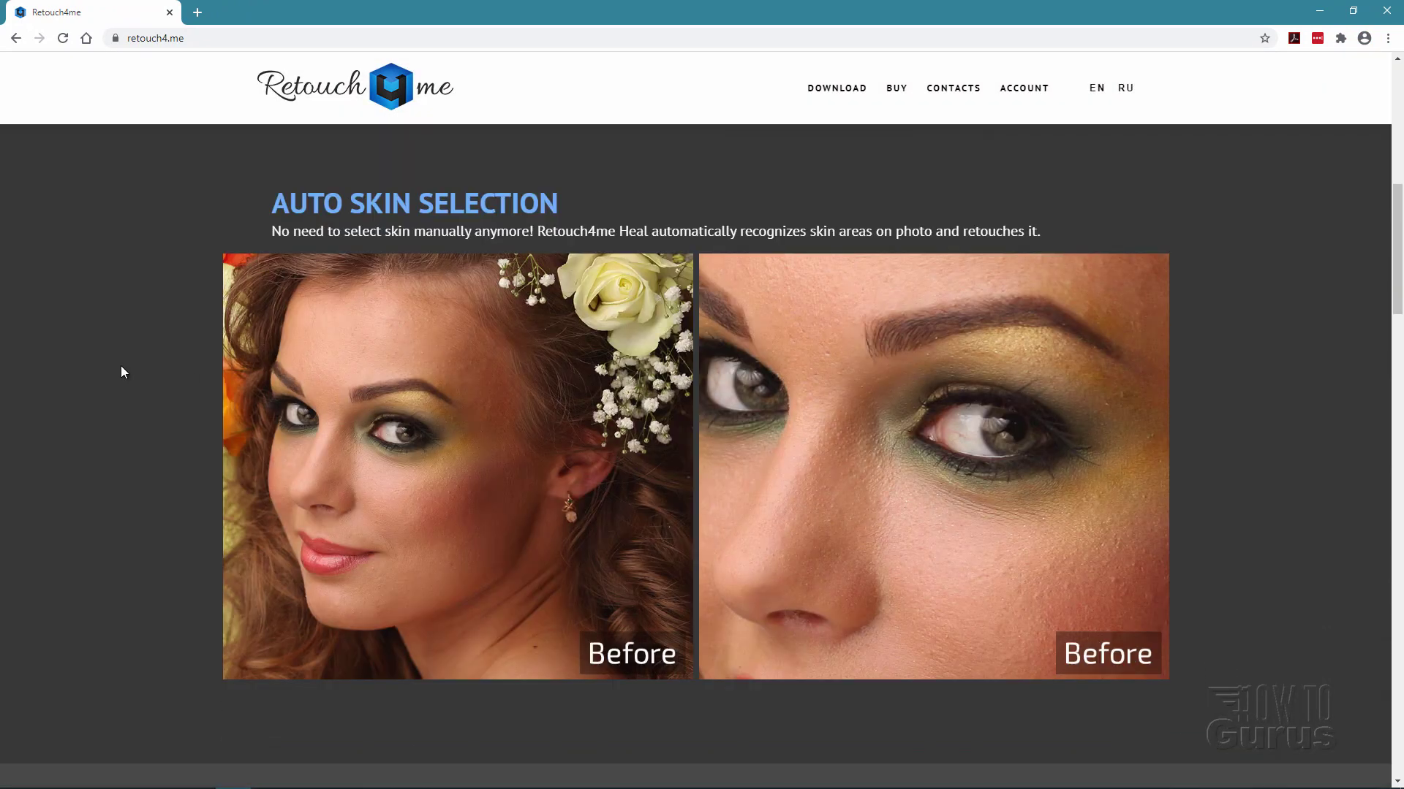
scroll(121, 365, "down", 5)
scroll(122, 365, "down", 5)
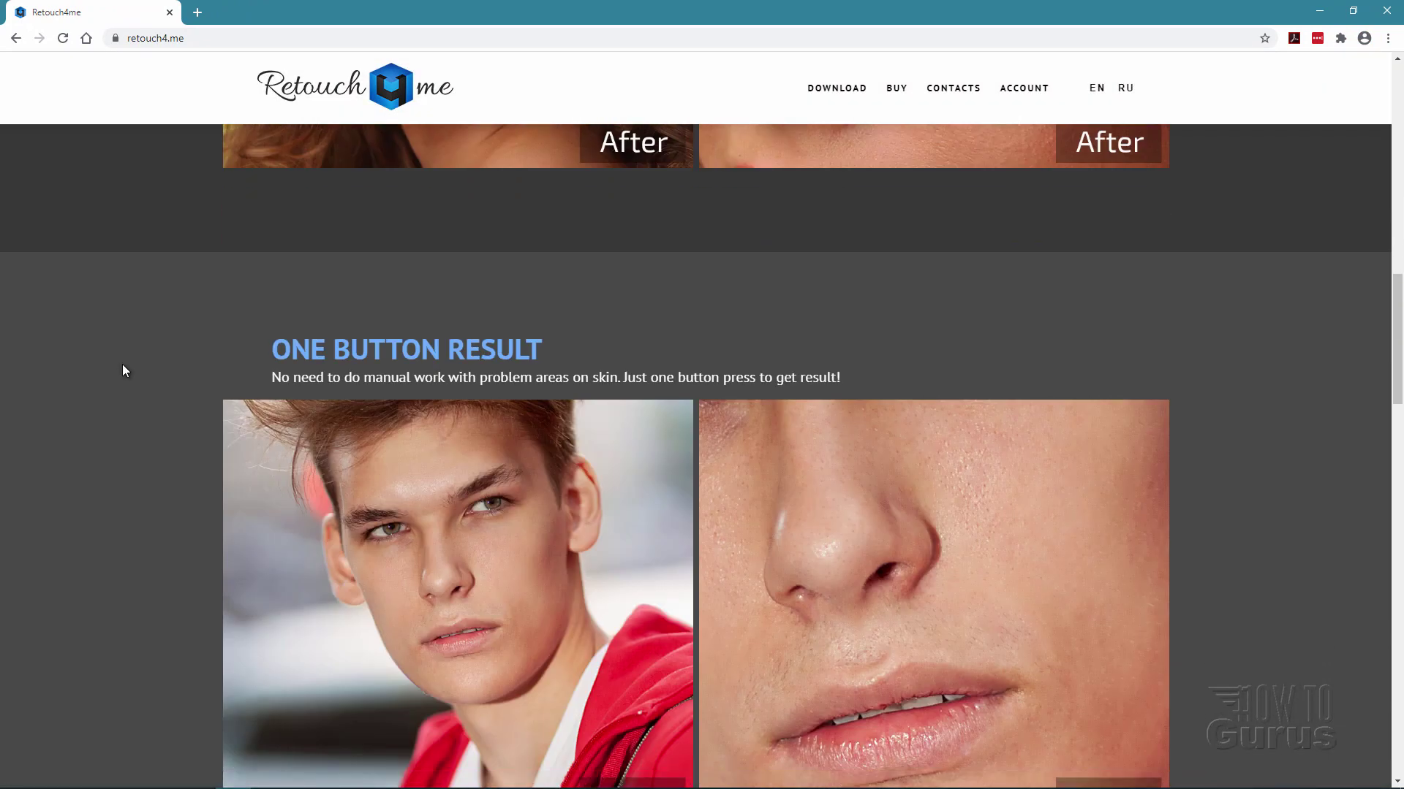
scroll(122, 364, "down", 8)
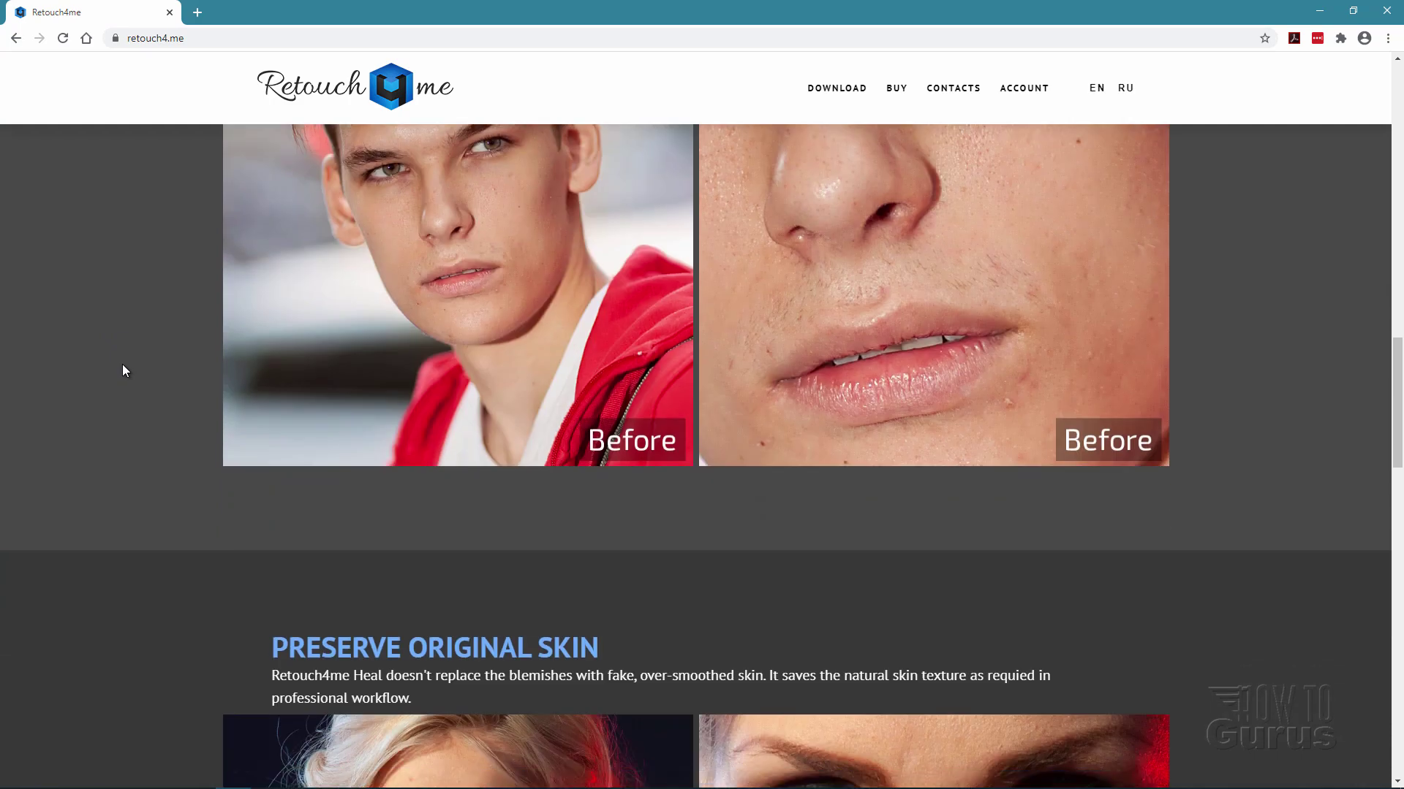
scroll(122, 369, "down", 2)
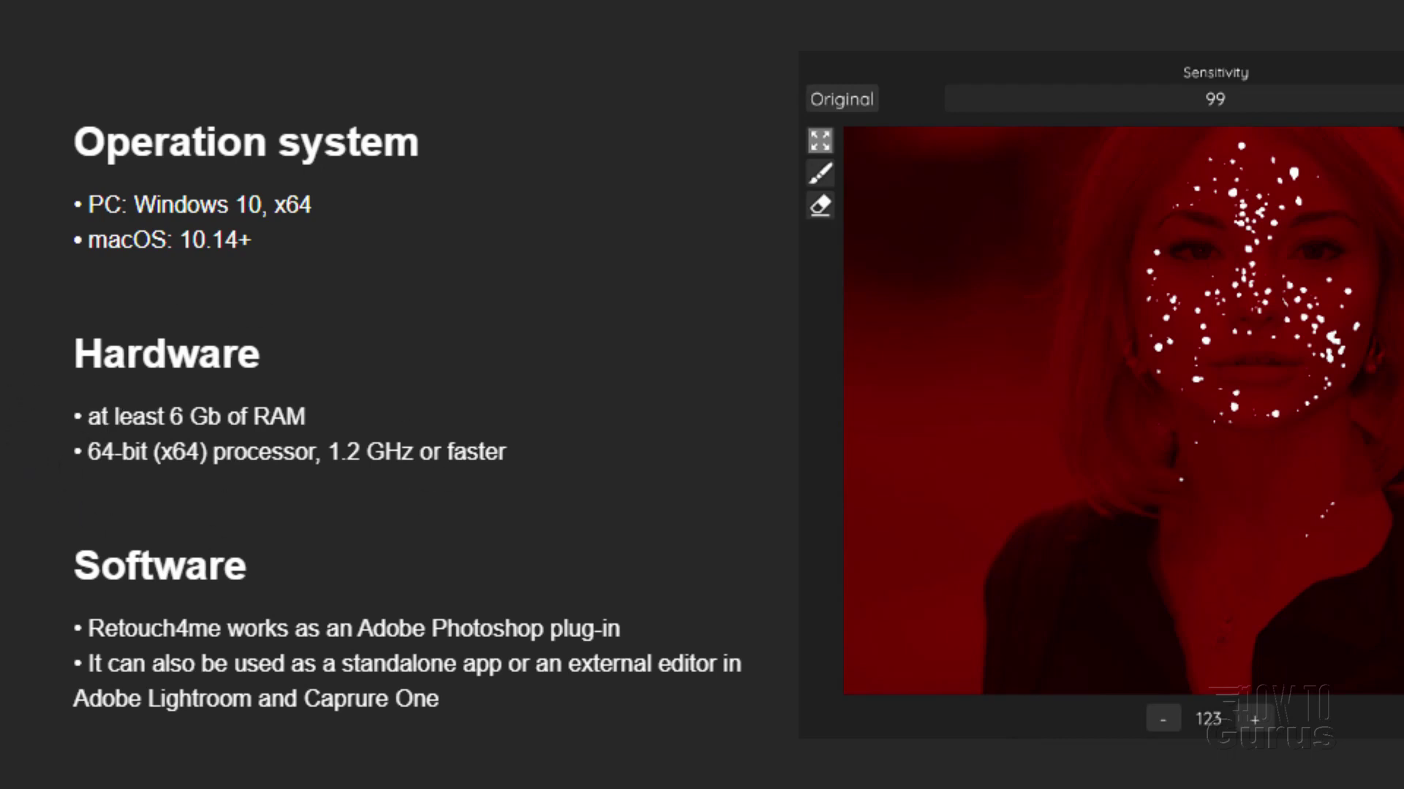
scroll(363, 385, "down", 5)
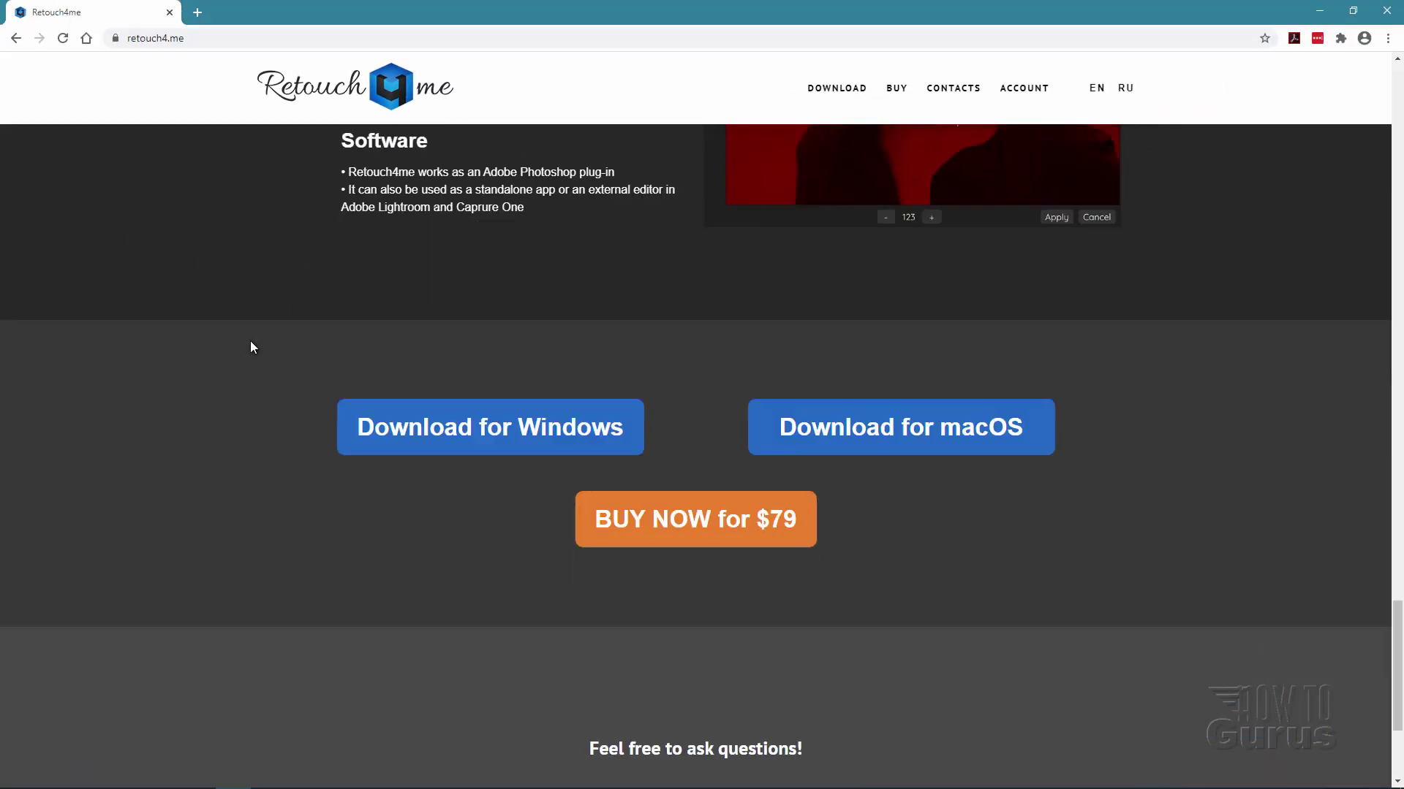
scroll(344, 402, "down", 1)
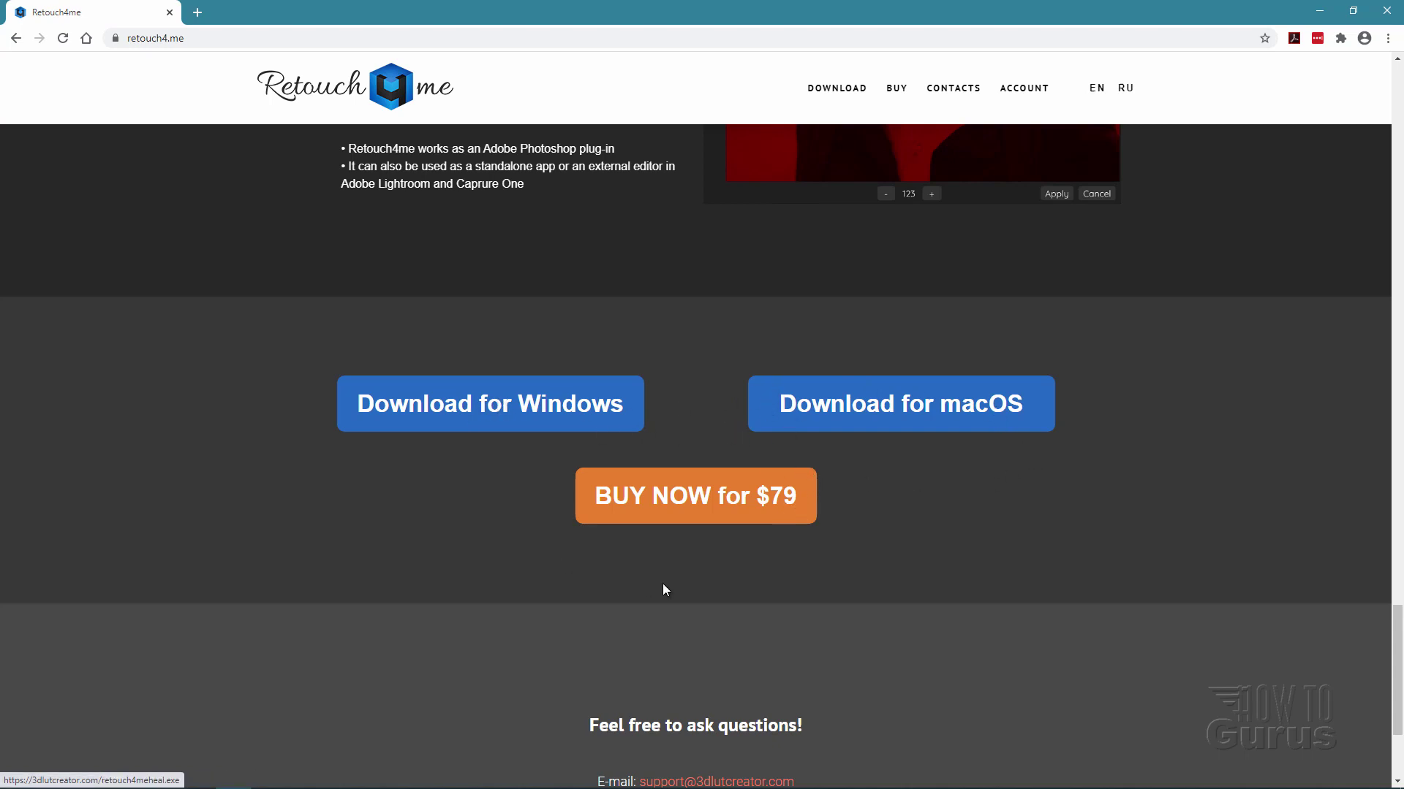
scroll(473, 578, "down", 3)
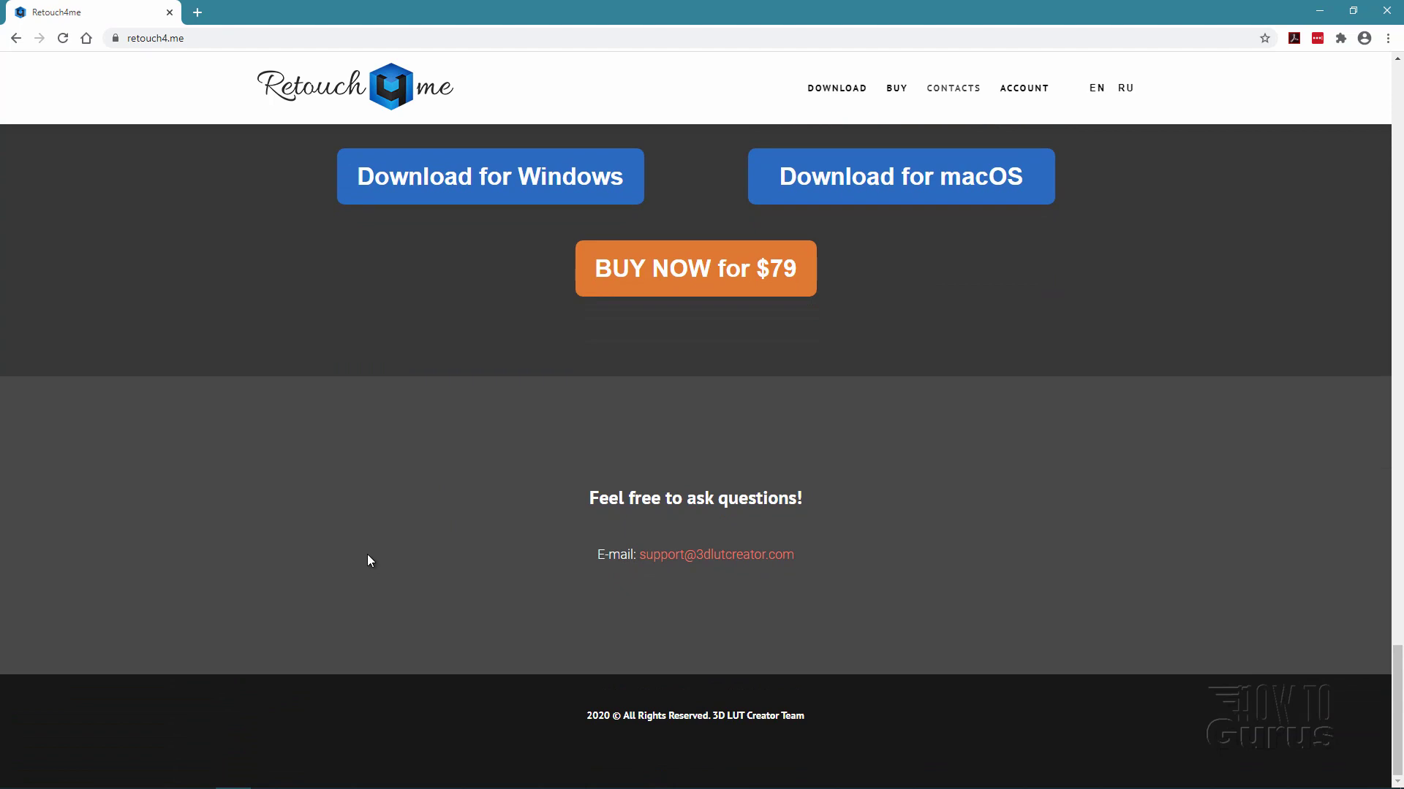
scroll(367, 554, "up", 20)
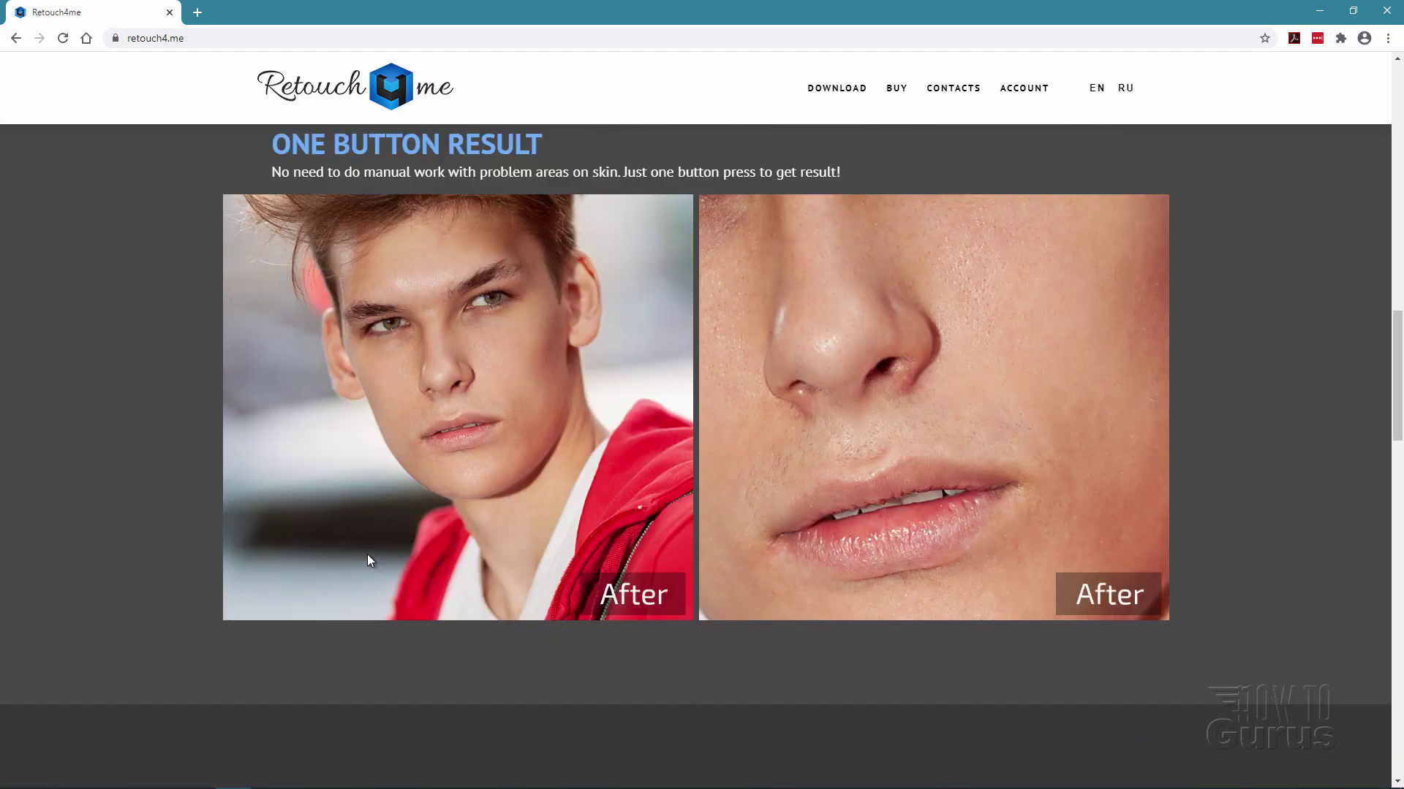
scroll(370, 560, "up", 10)
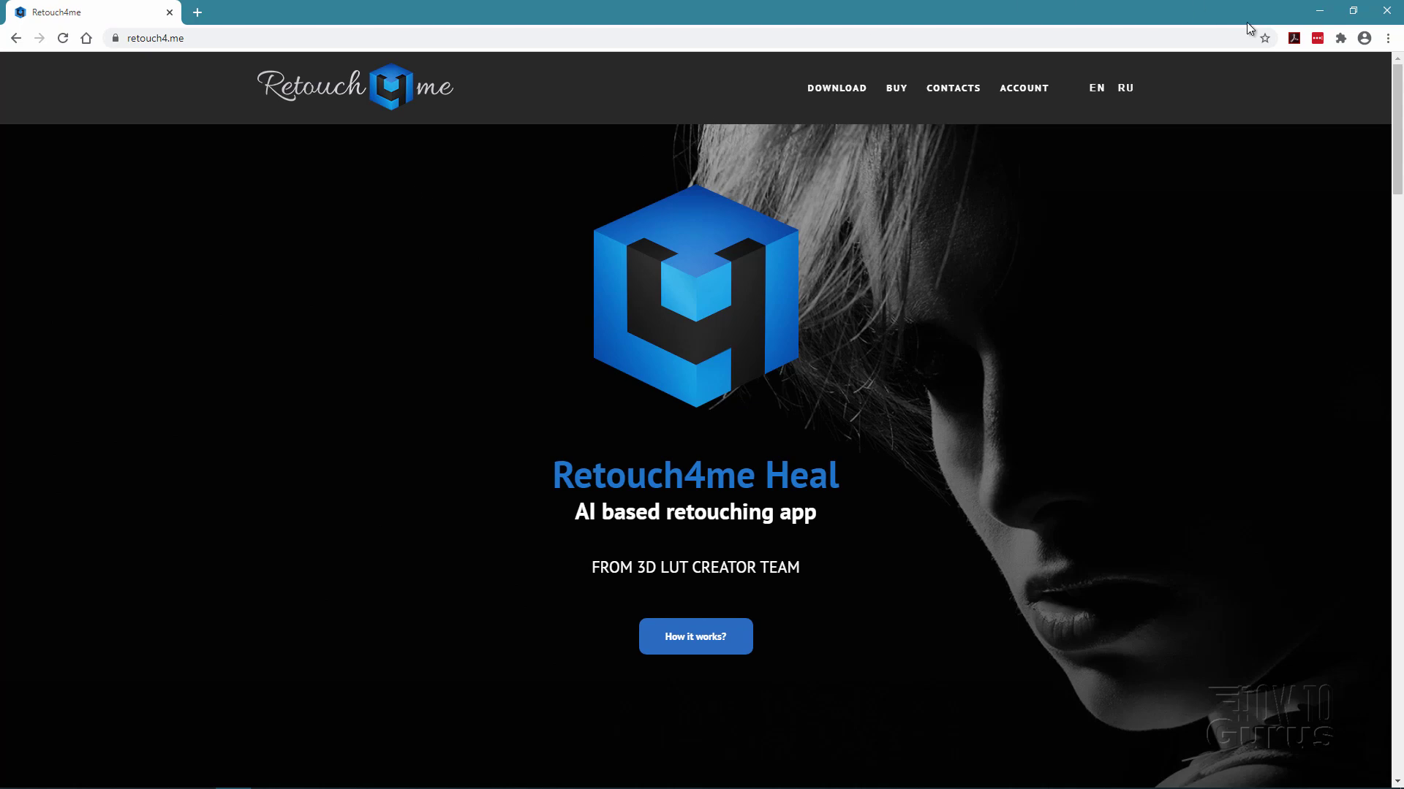
- Minimize Chrome to return to the healed portrait in Photoshop
left_click(1323, 11)
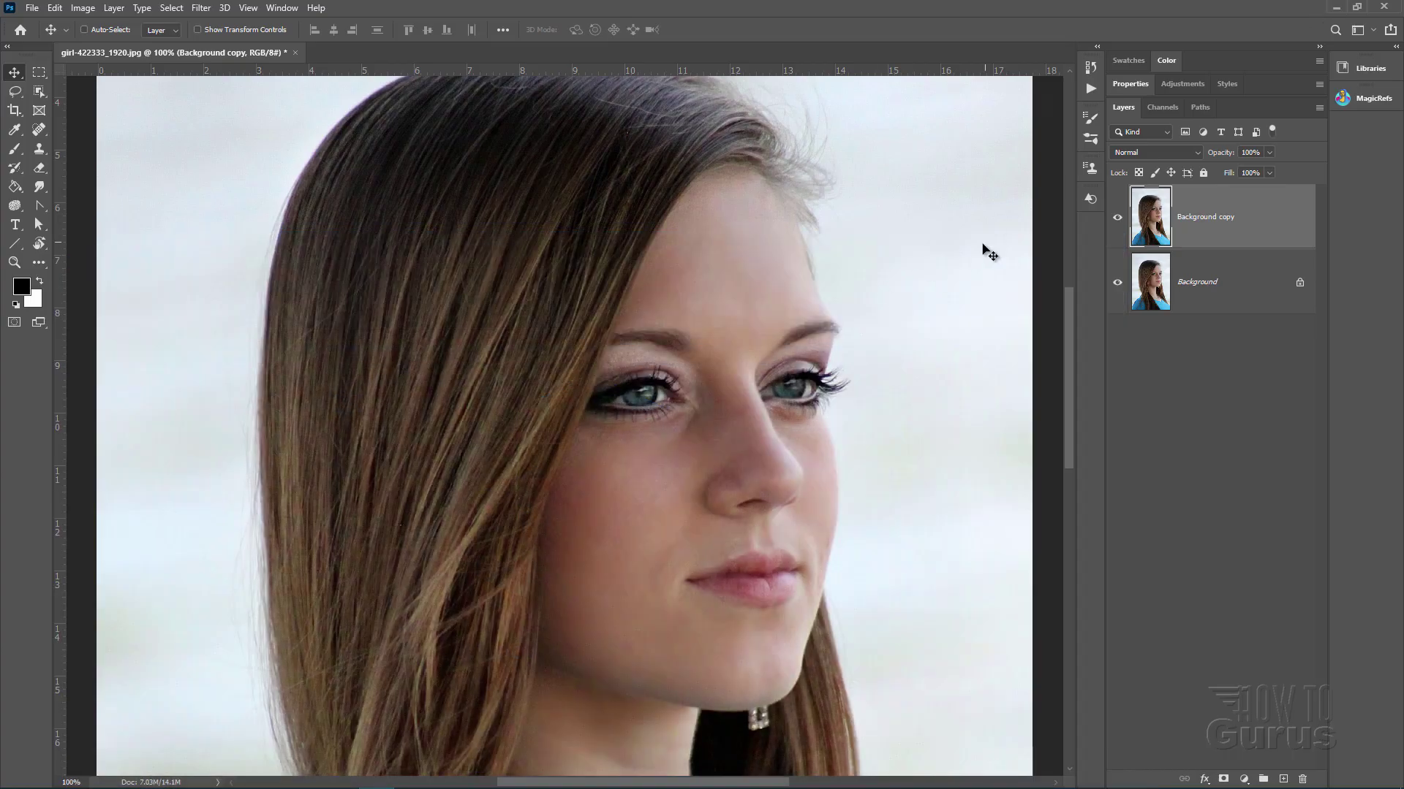